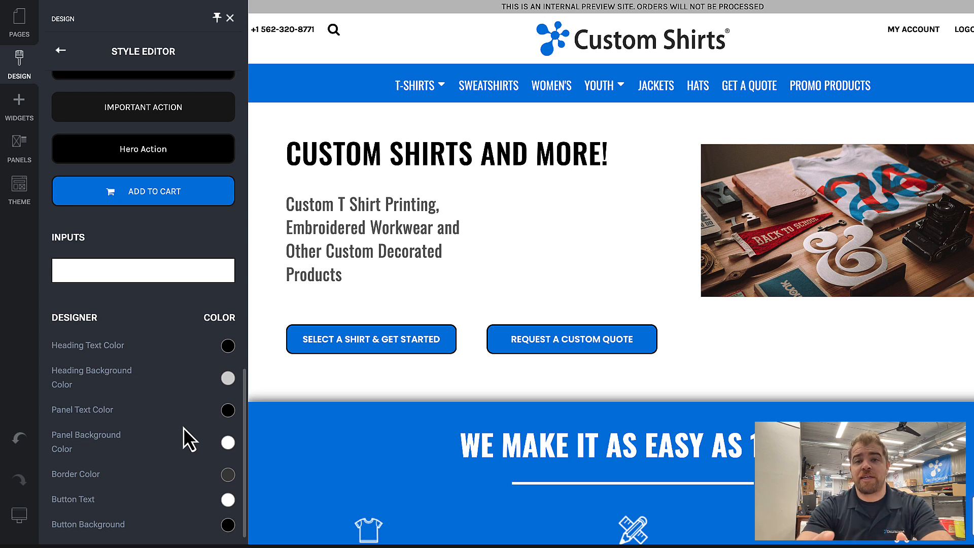
Open the Designer page and bring up the designer color settings in the style editor
left_click(20, 23)
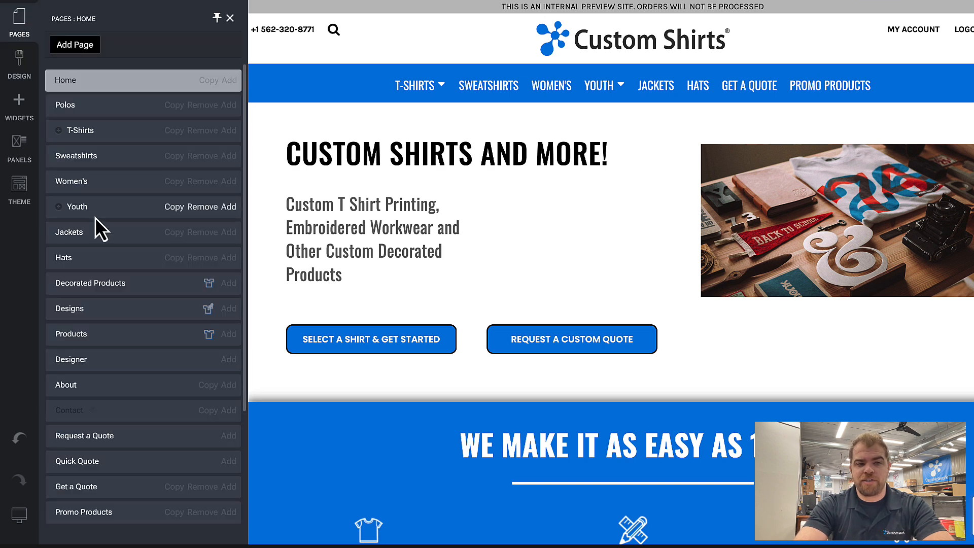
scroll(96, 218, "down", 3)
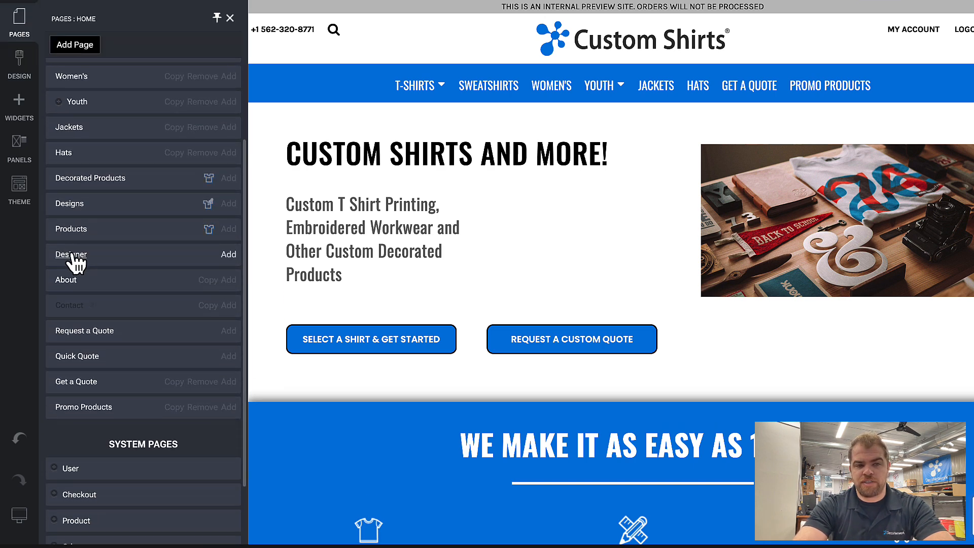
left_click(73, 254)
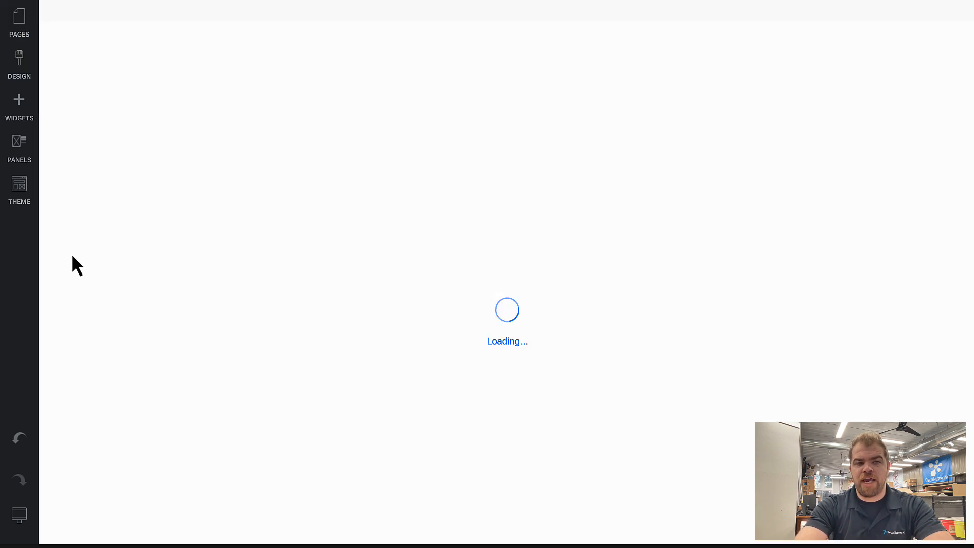
left_click(20, 67)
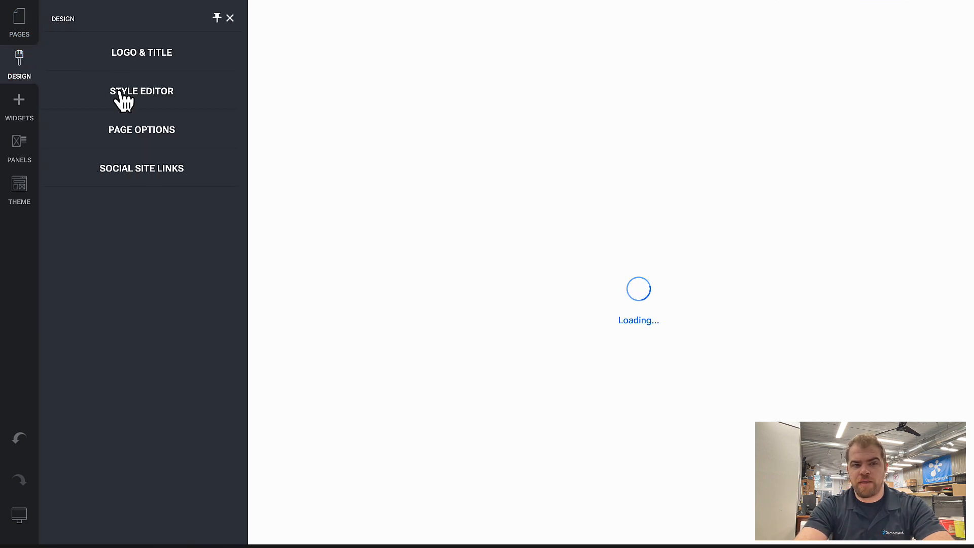
scroll(159, 295, "down", 10)
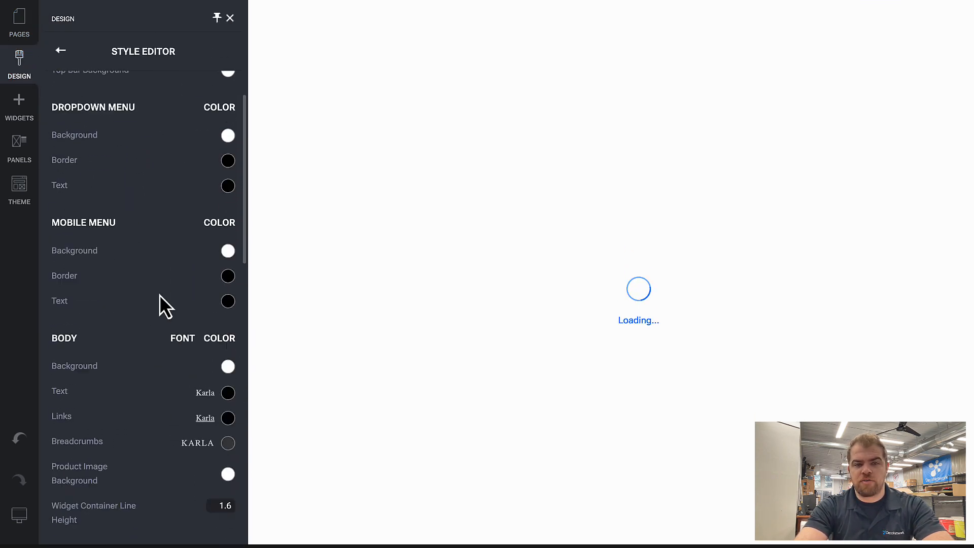
scroll(159, 294, "down", 8)
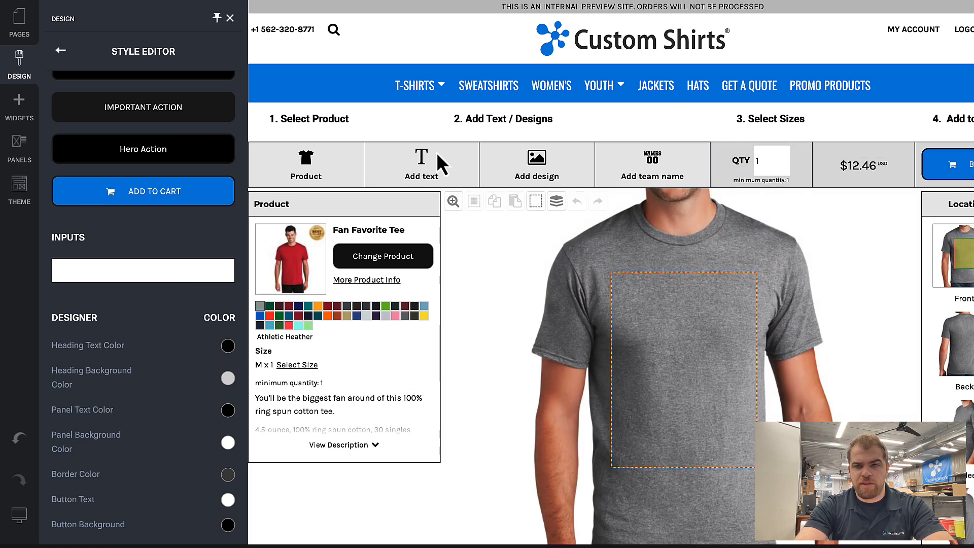
Set the designer's heading text color to dark magenta and its heading background color to black
left_click(228, 347)
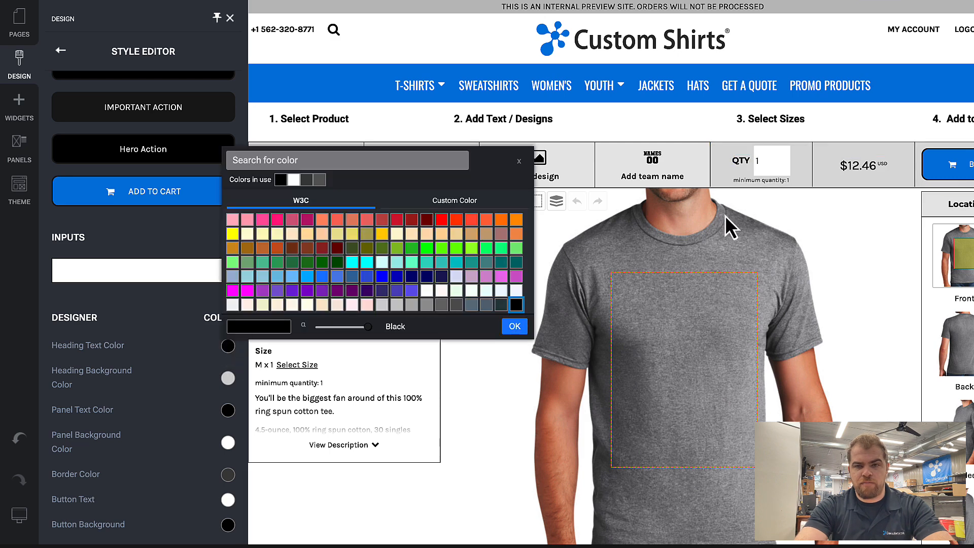
left_click(306, 219)
left_click(373, 133)
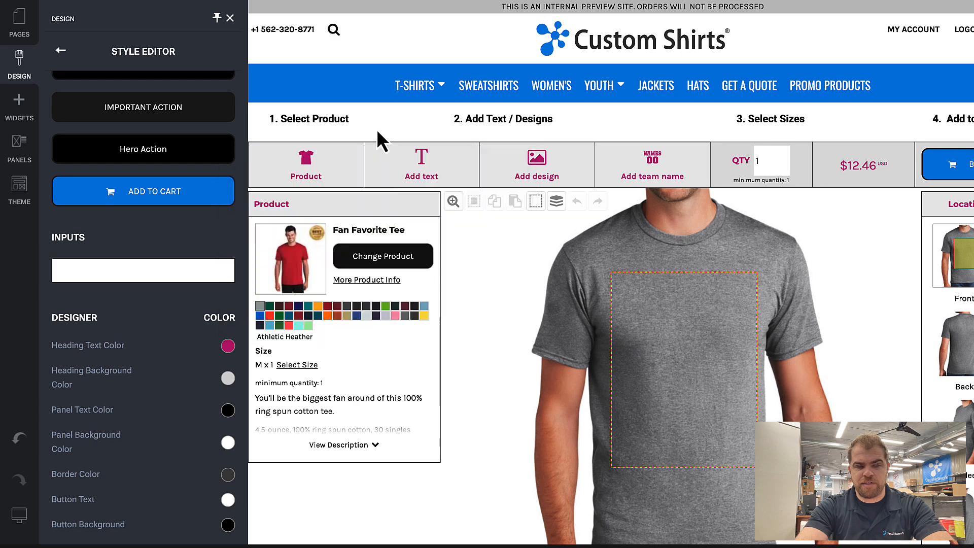
left_click(228, 378)
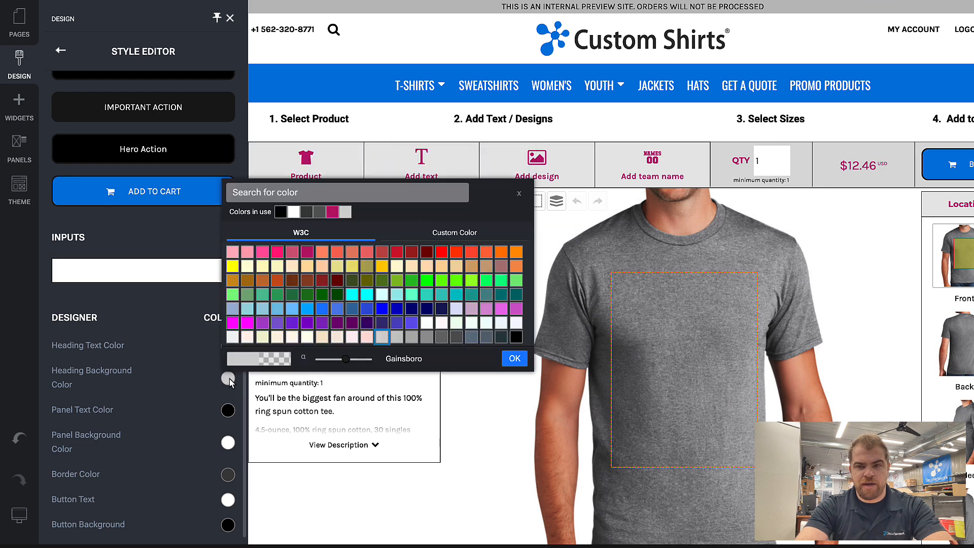
left_click(281, 212)
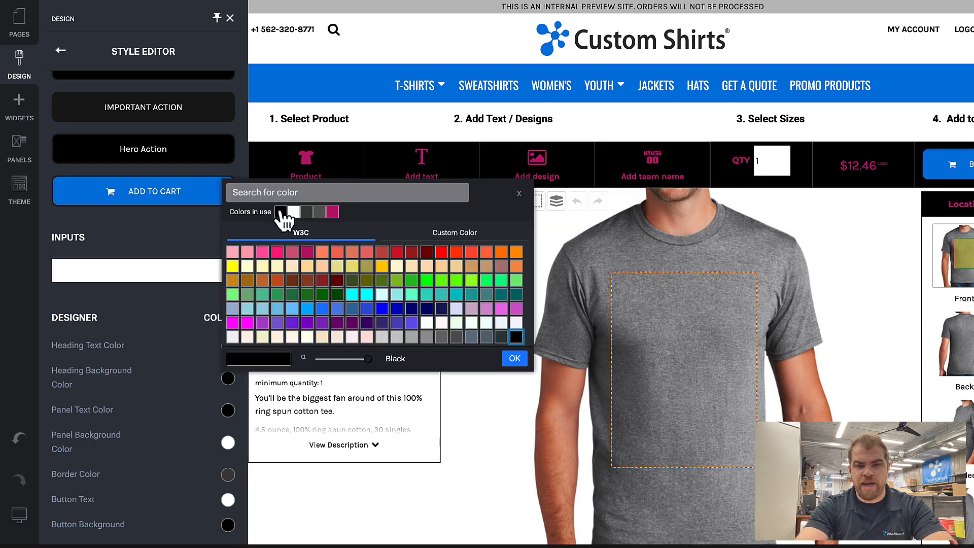
left_click(395, 124)
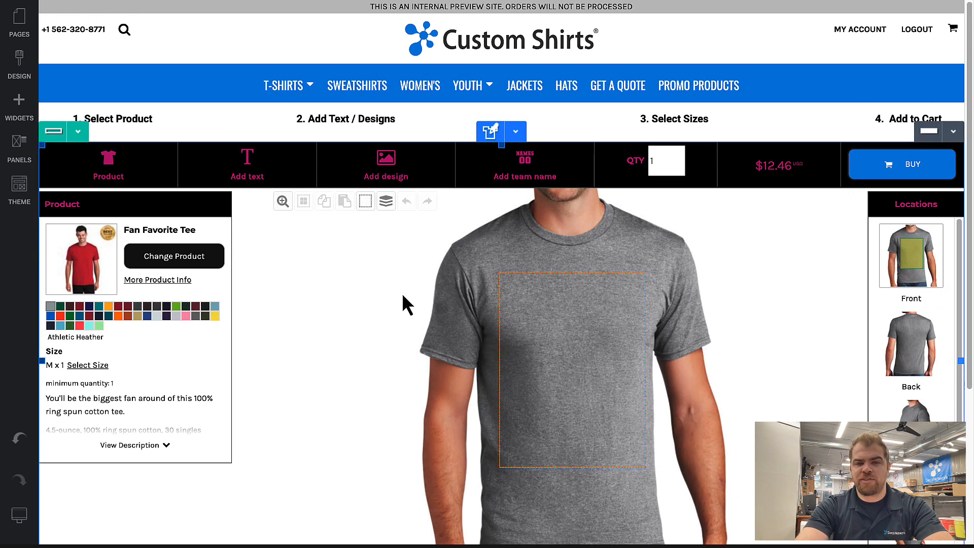
Open the designer widget's settings and review the fullscreen and loading behaviour options, briefly trying Fullscreen on Desktop
double_click(412, 244)
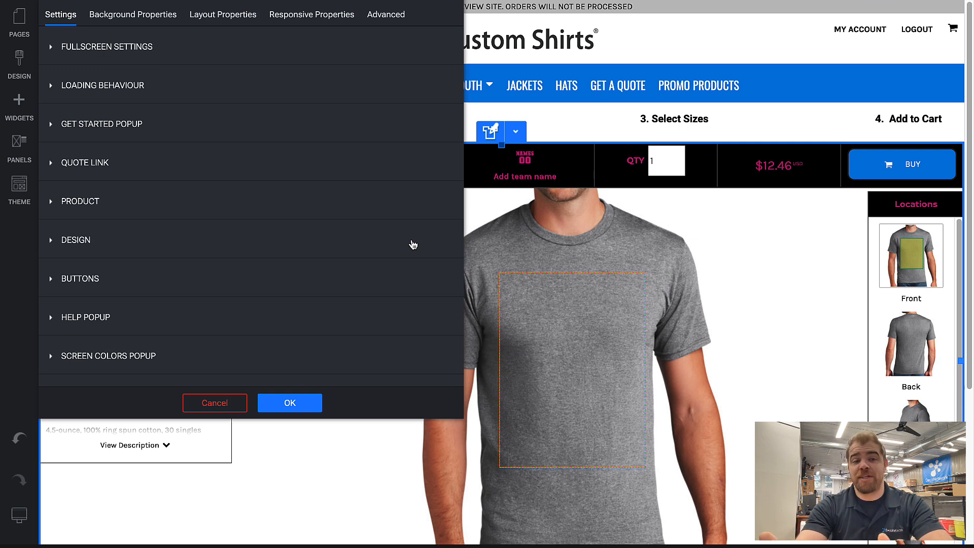
left_click(99, 51)
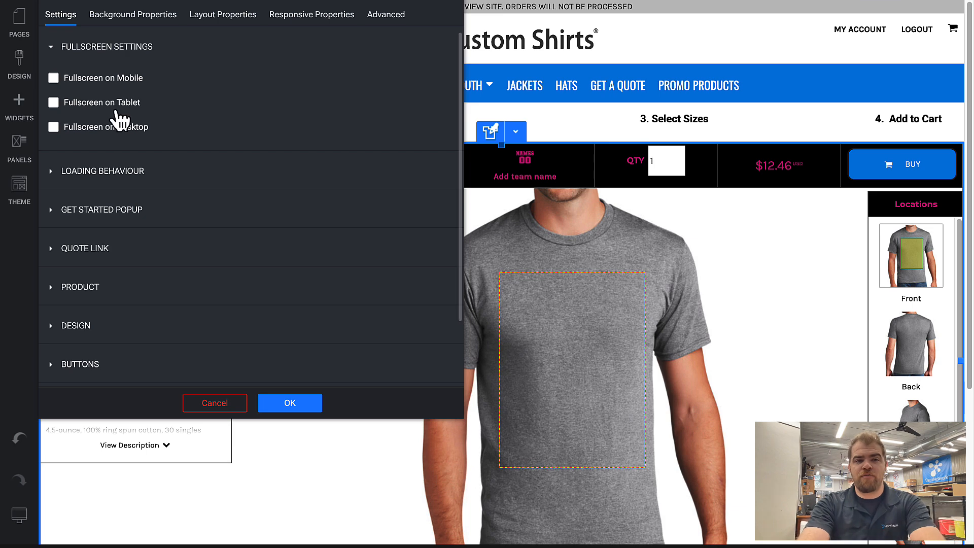
left_click(88, 130)
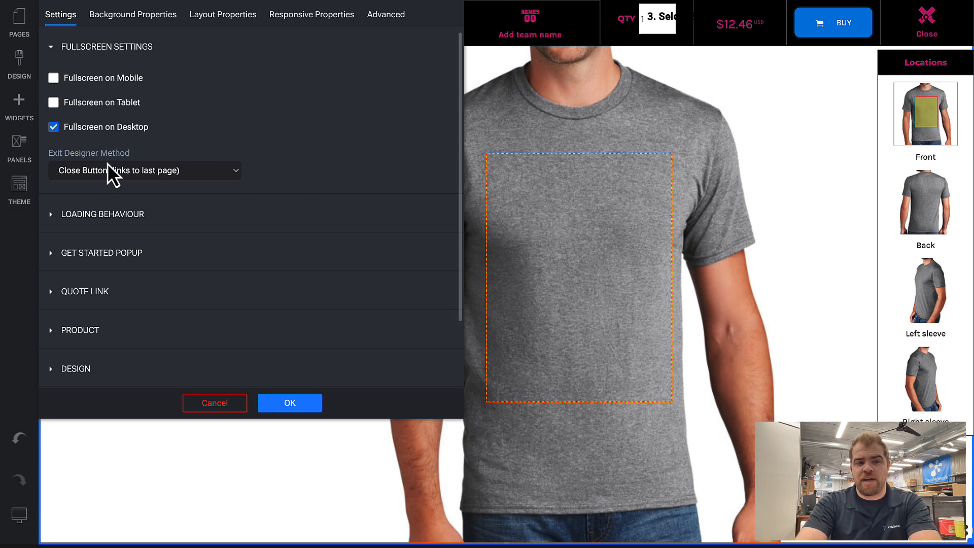
left_click(105, 128)
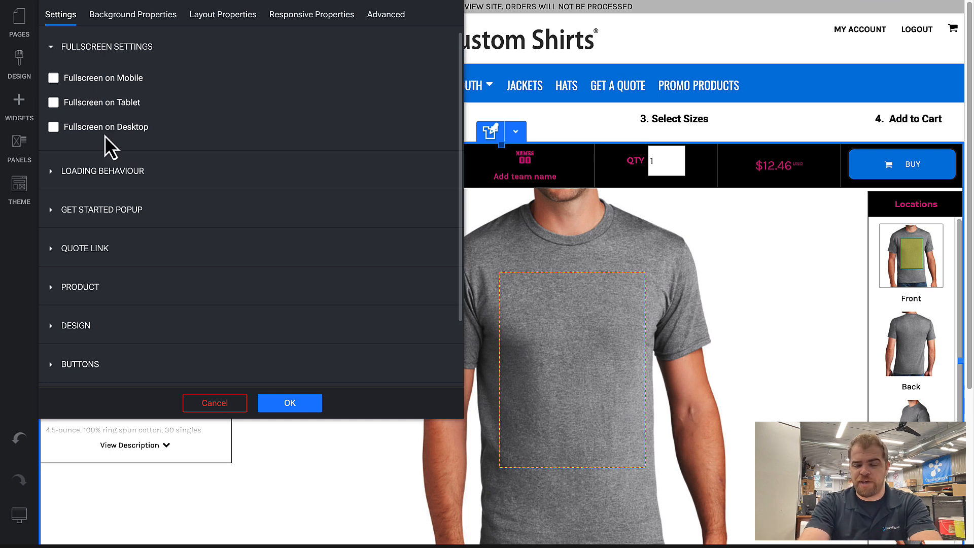
left_click(106, 173)
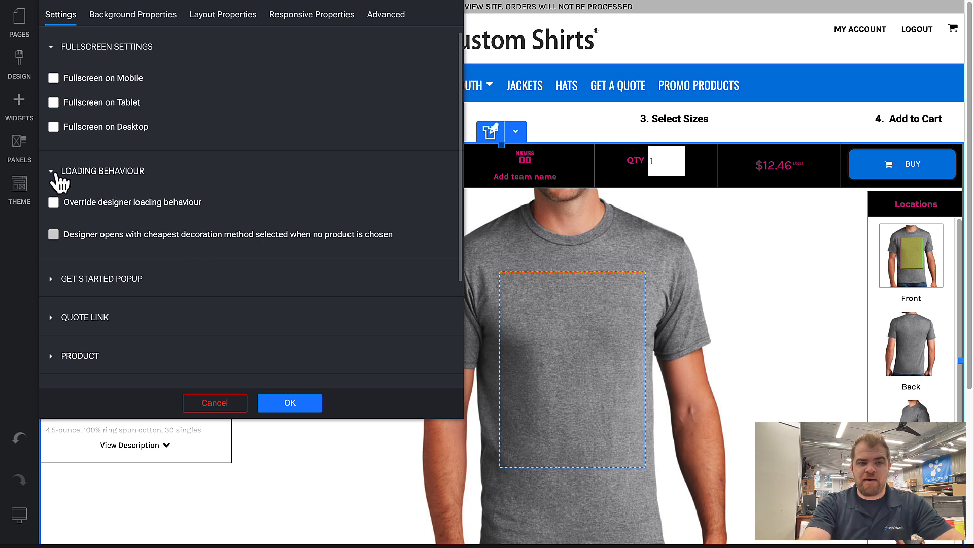
left_click(54, 171)
Override the designer's Show Get Started Popup setting and turn the popup off
left_click(101, 212)
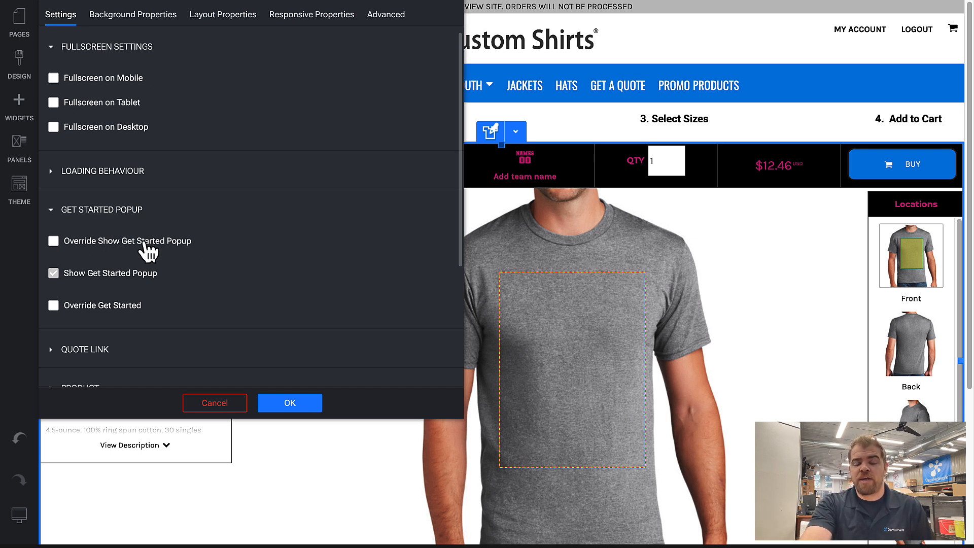
left_click(92, 241)
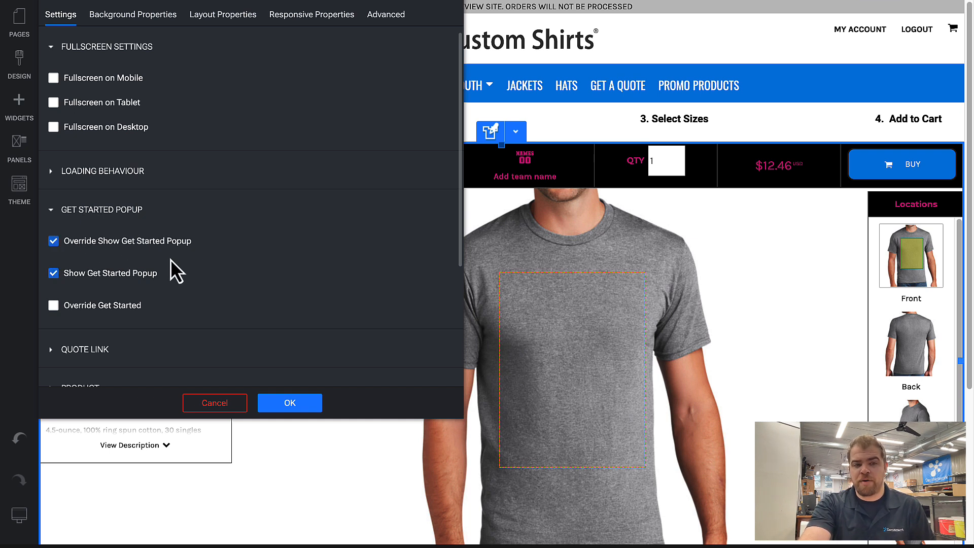
left_click(101, 277)
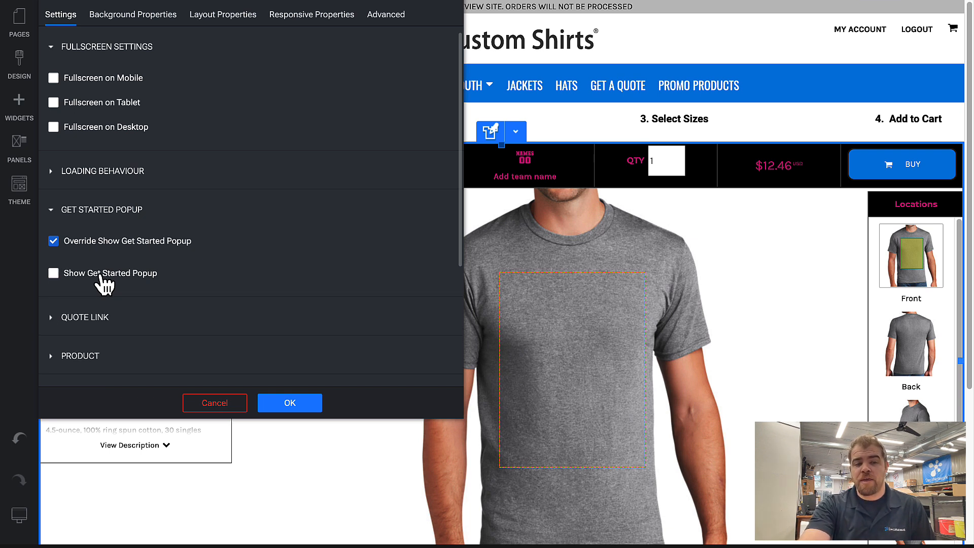
Try enabling the Get Started popup with the override for its title and text
left_click(100, 277)
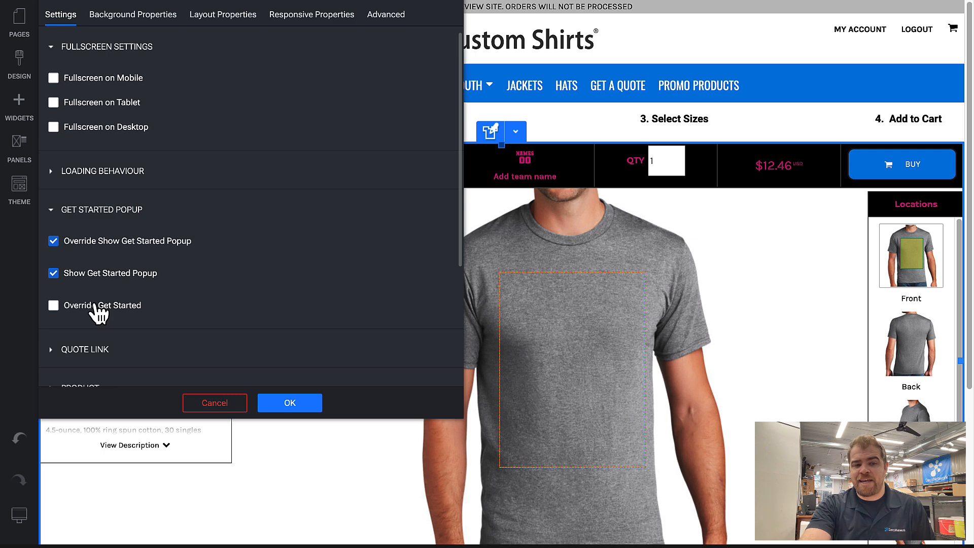
left_click(95, 305)
scroll(94, 303, "down", 3)
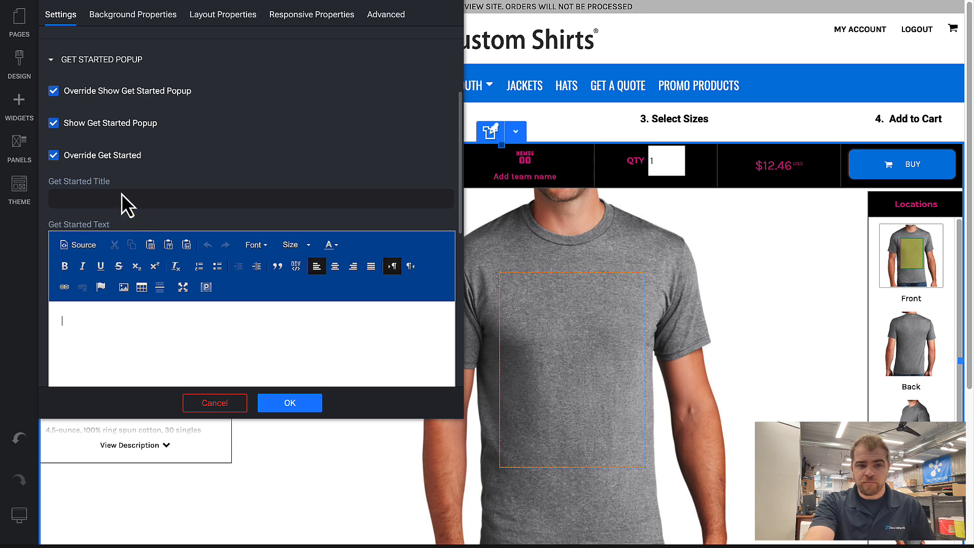
left_click(69, 157)
left_click(71, 123)
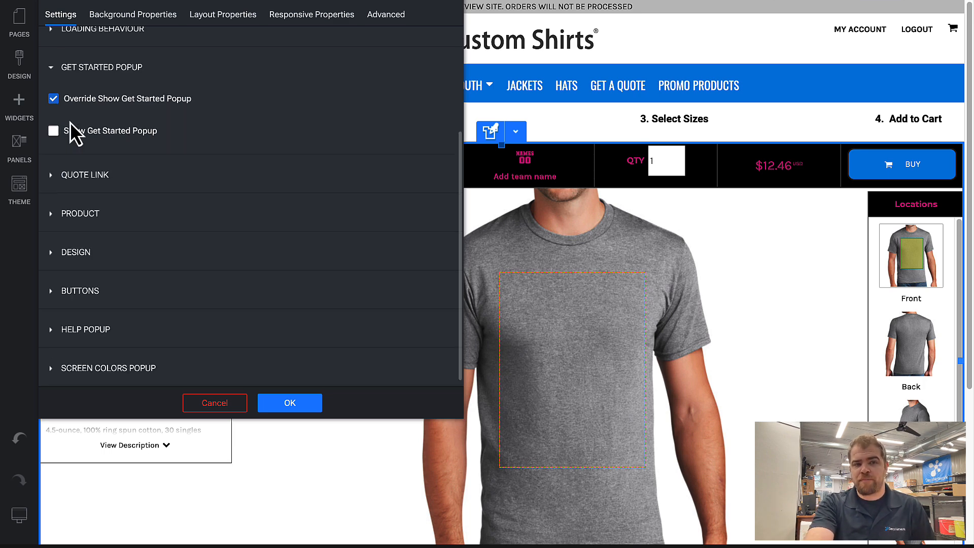
Collapse the Get Started popup and fullscreen settings and review the designer's quote link type
left_click(52, 69)
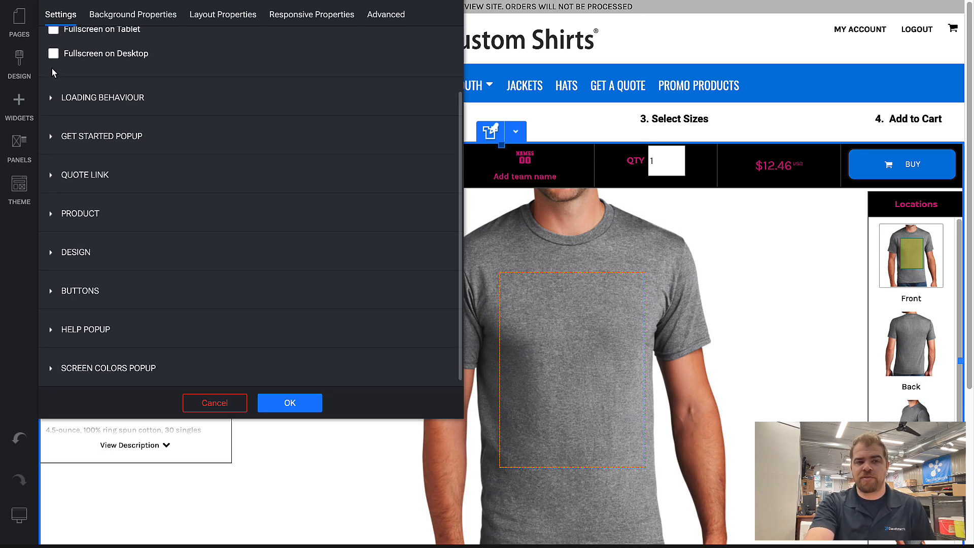
scroll(82, 103, "up", 3)
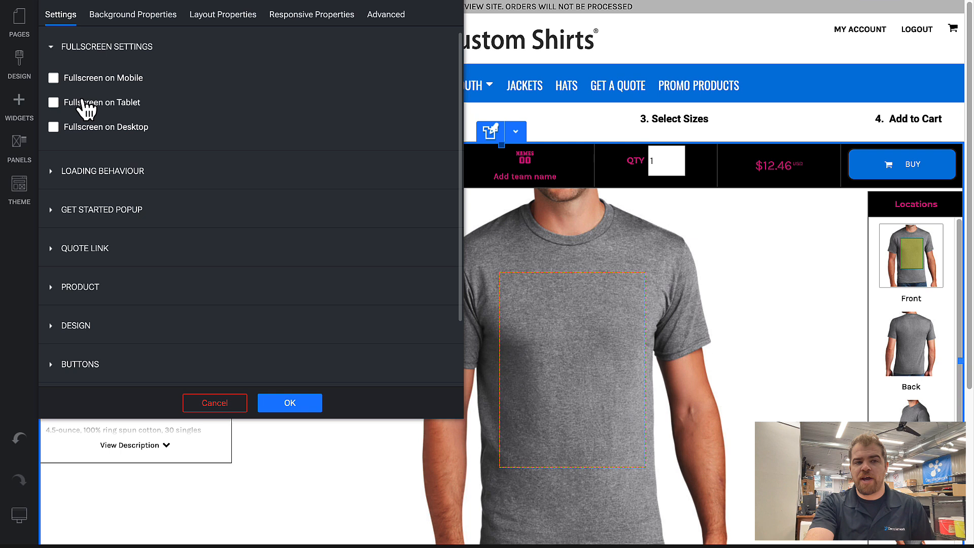
left_click(53, 48)
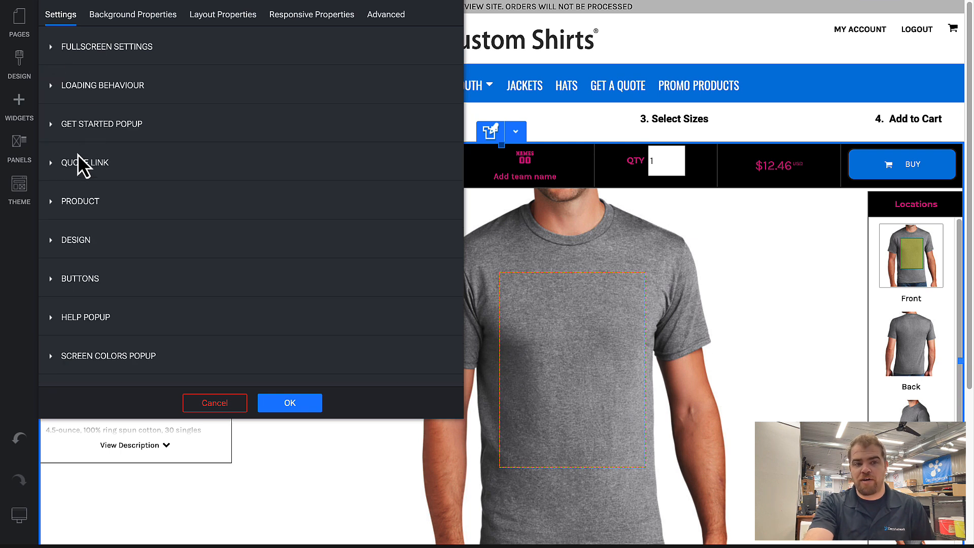
left_click(62, 175)
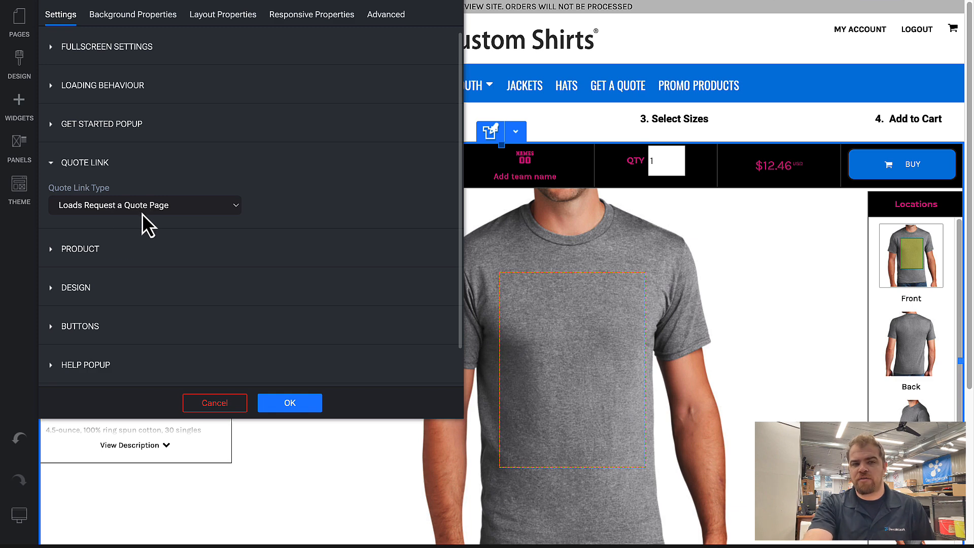
scroll(636, 358, "down", 3)
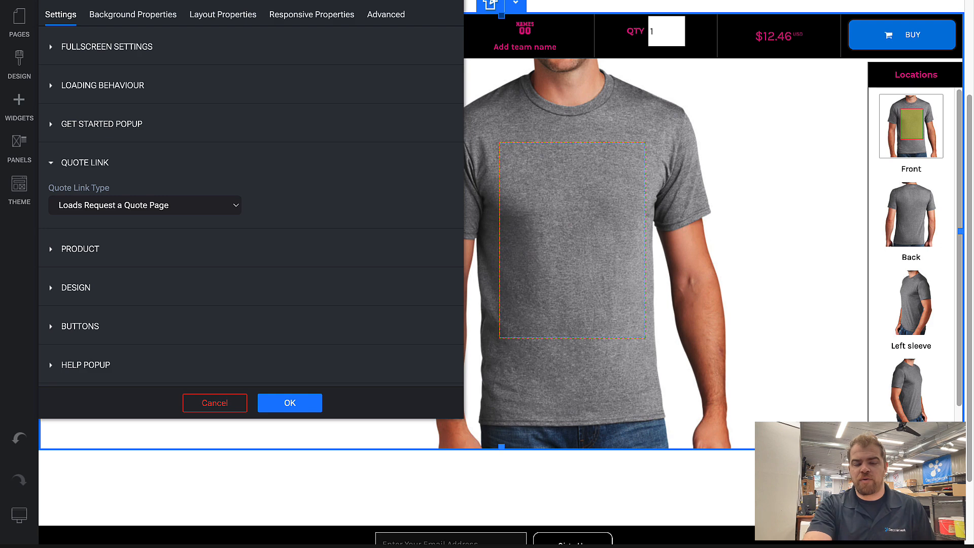
scroll(659, 284, "up", 3)
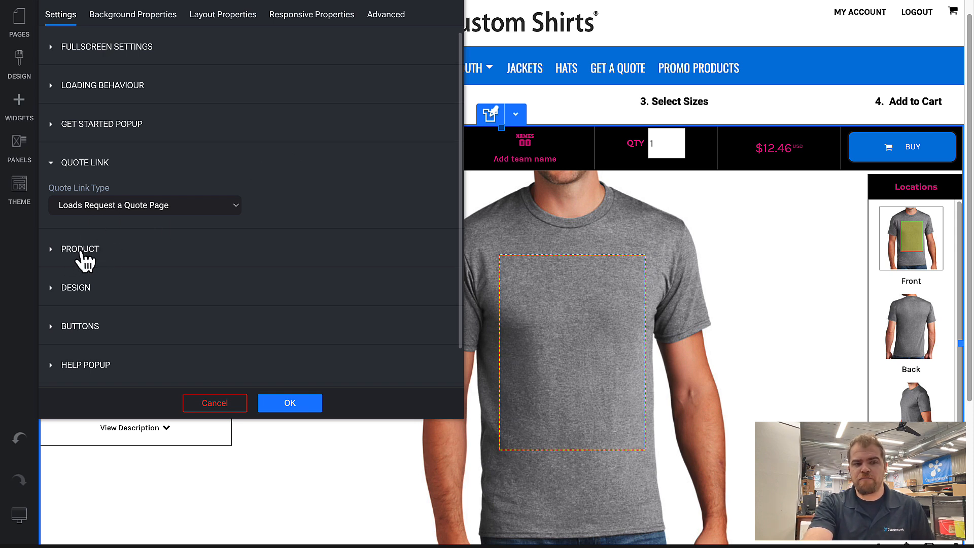
Review the designer's product options, such as product code, brand, search, description and the Change Product button
left_click(80, 251)
scroll(80, 251, "down", 2)
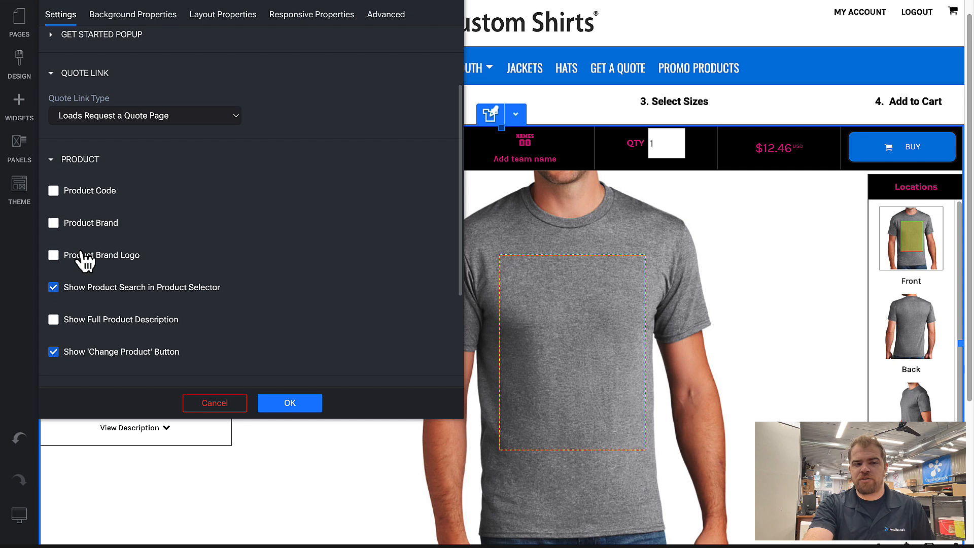
scroll(135, 193, "down", 1)
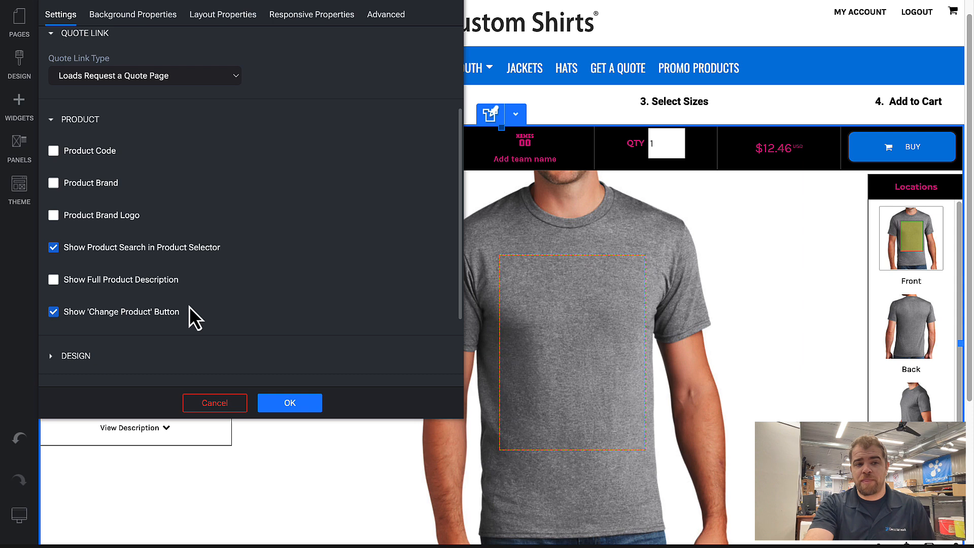
left_click(51, 121)
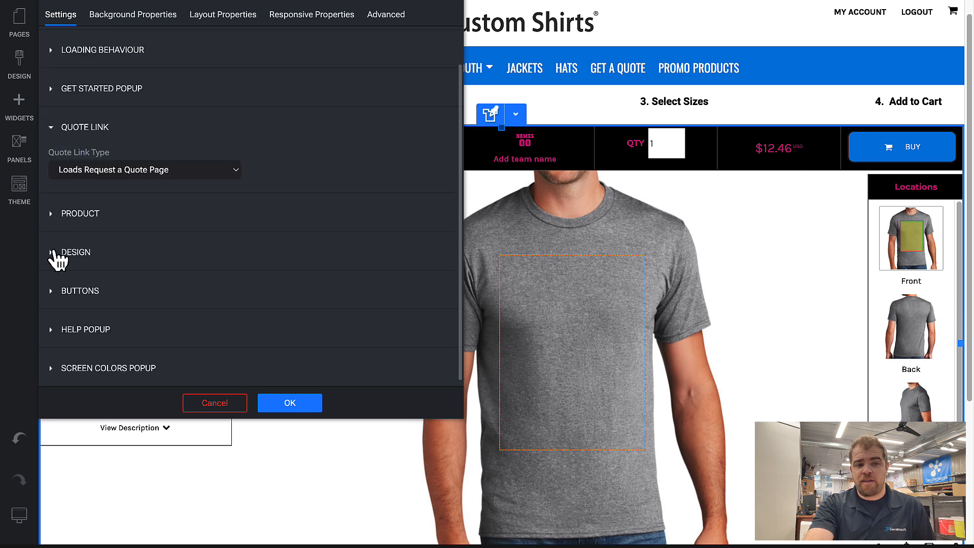
Set the default category selected when adding a design to Stock Designs
left_click(53, 252)
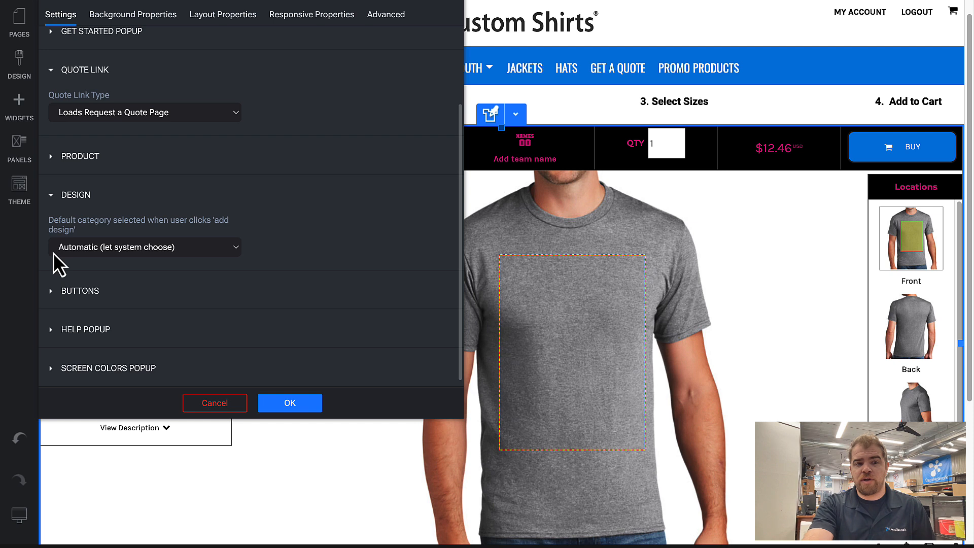
left_click(98, 251)
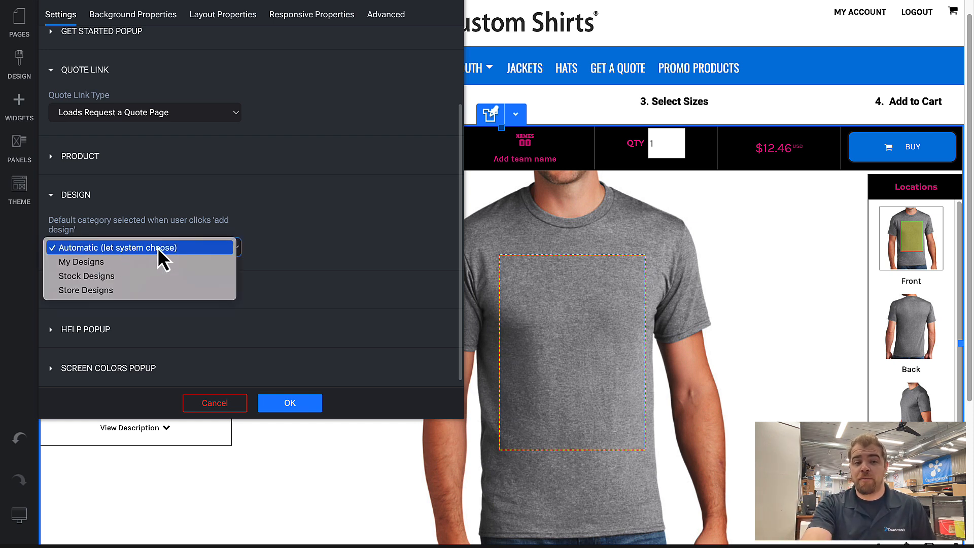
left_click(206, 281)
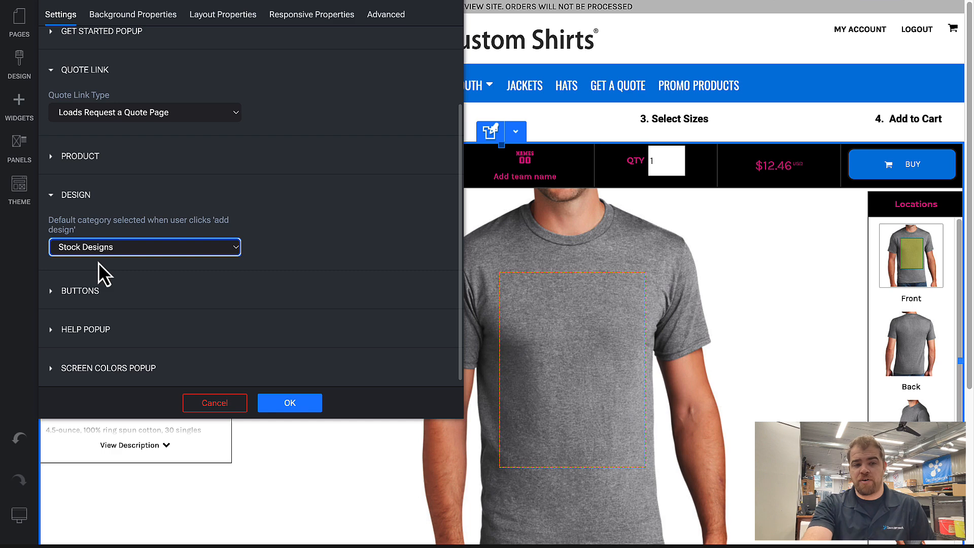
Set the designer's Buy button label to "Add to Cart" and review the other button labels, tooltips and icon options
left_click(92, 296)
scroll(89, 290, "down", 3)
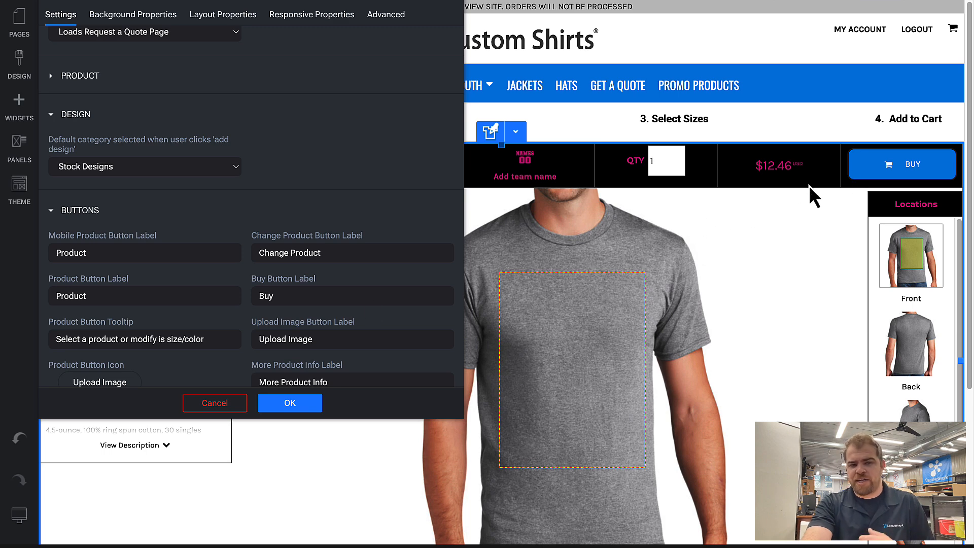
double_click(307, 298)
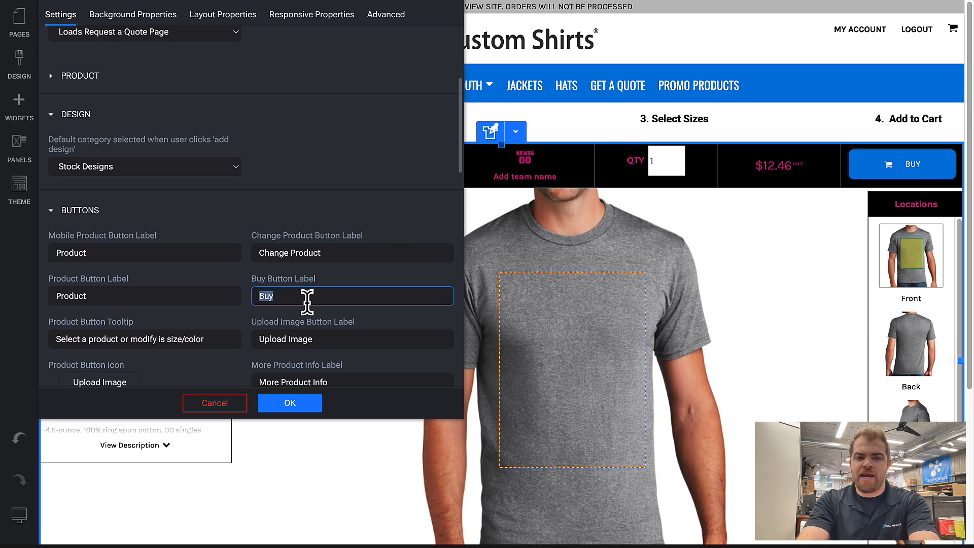
type("Add to Cart")
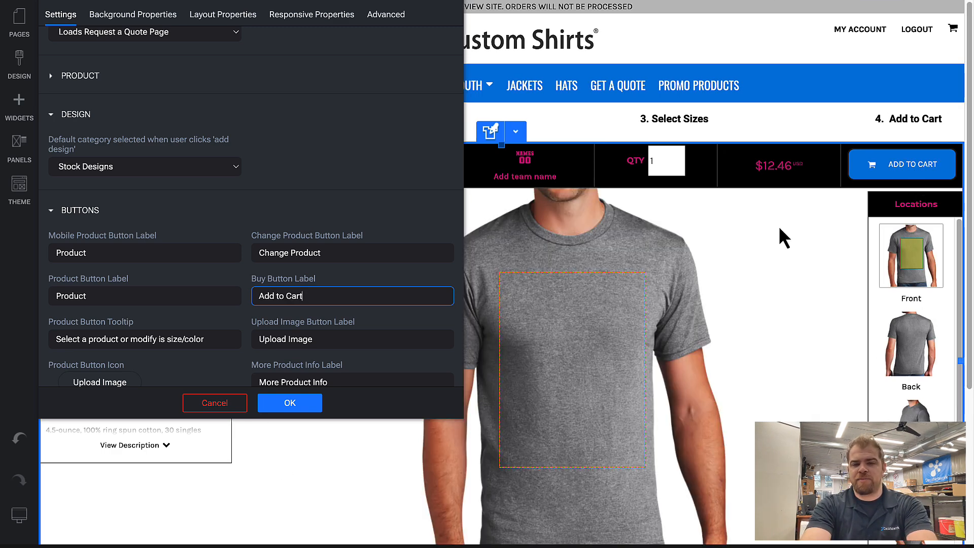
scroll(344, 263, "down", 1)
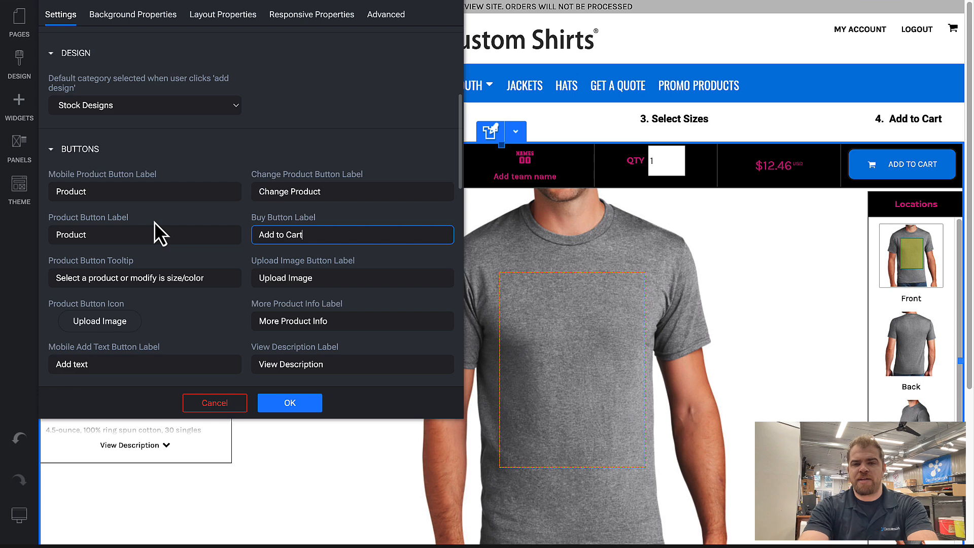
scroll(155, 221, "down", 3)
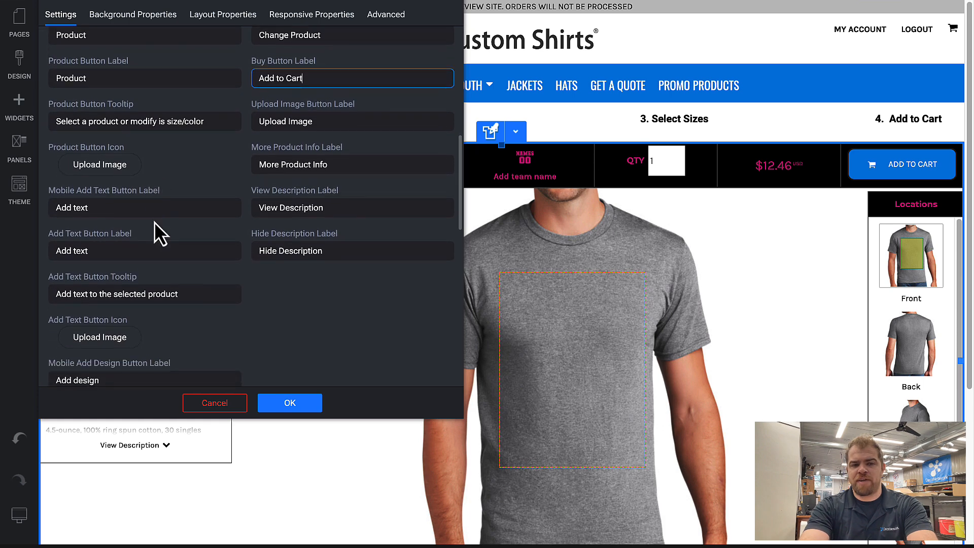
scroll(152, 211, "up", 2)
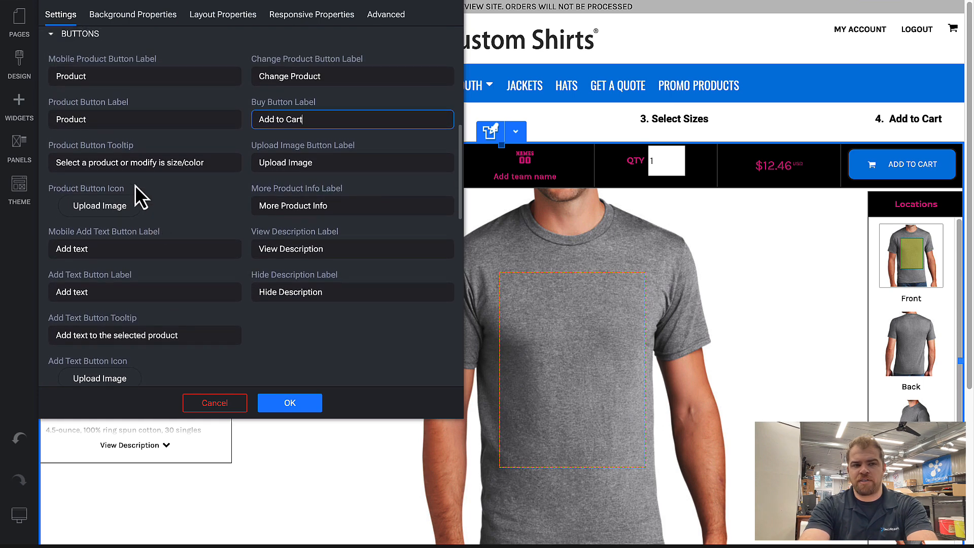
left_click(55, 102)
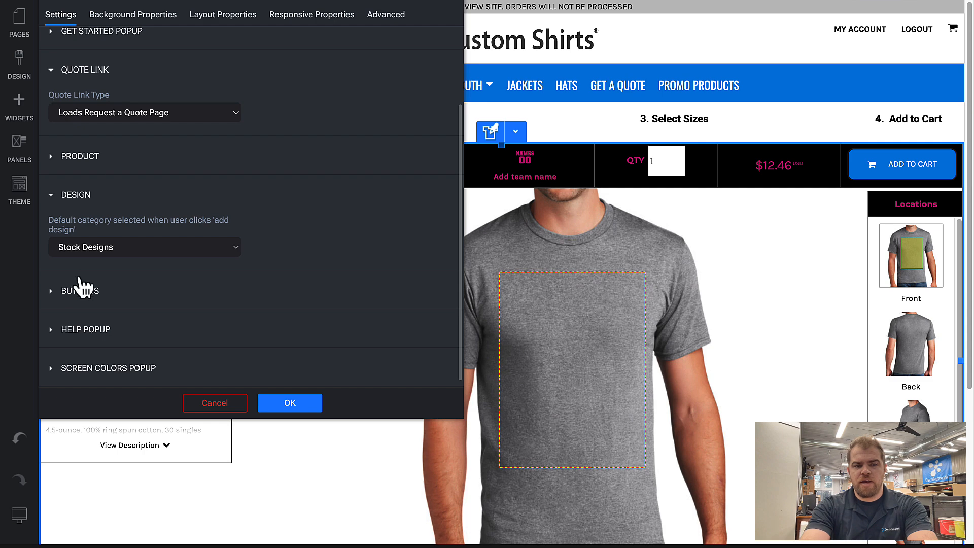
Try the Show Help Popup option, inspect the icons at the designer's lower edge, and disable the option again
left_click(74, 333)
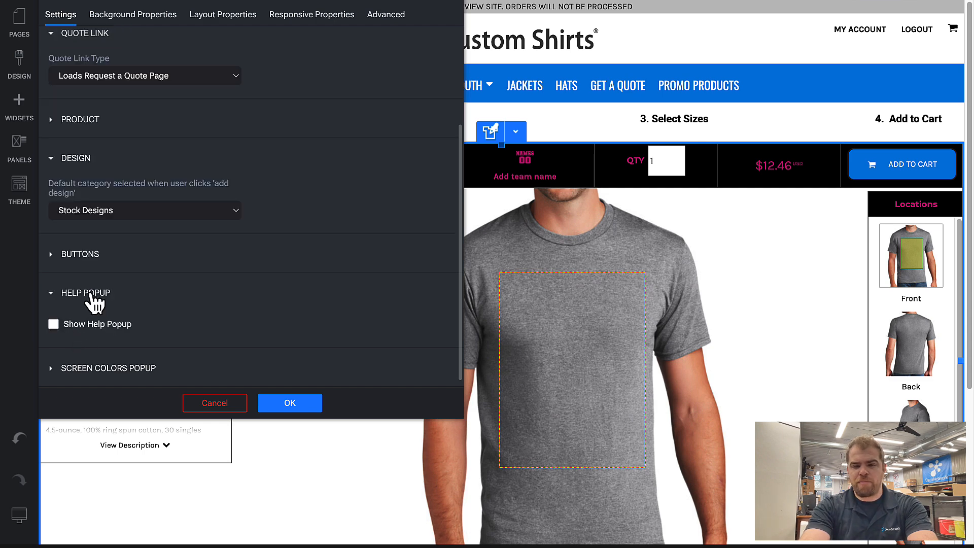
scroll(674, 386, "down", 2)
scroll(673, 386, "down", 1)
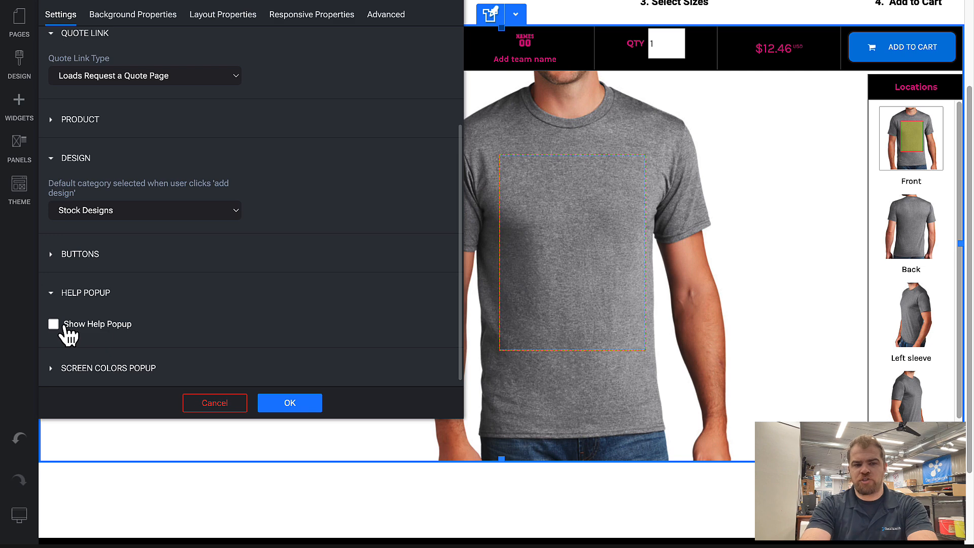
left_click(64, 327)
scroll(716, 424, "down", 4)
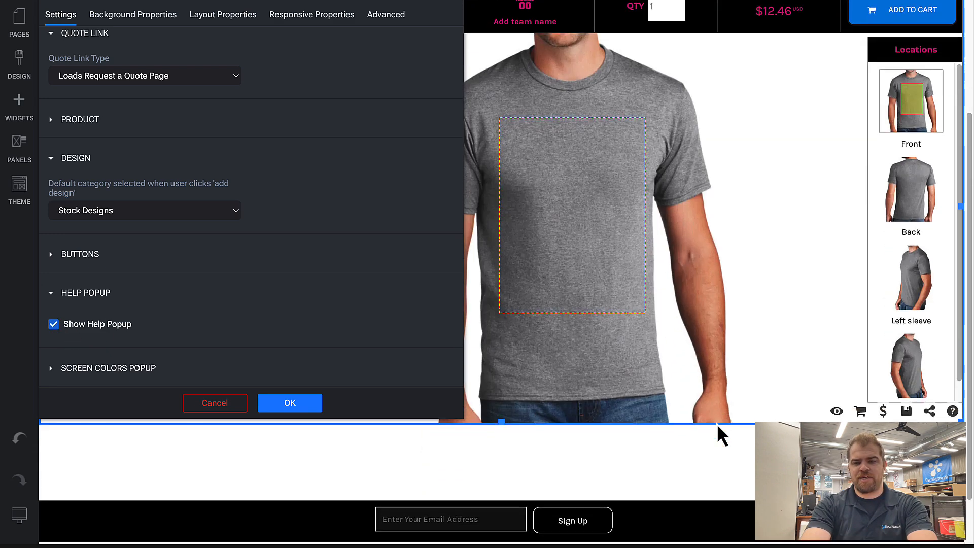
scroll(716, 424, "up", 2)
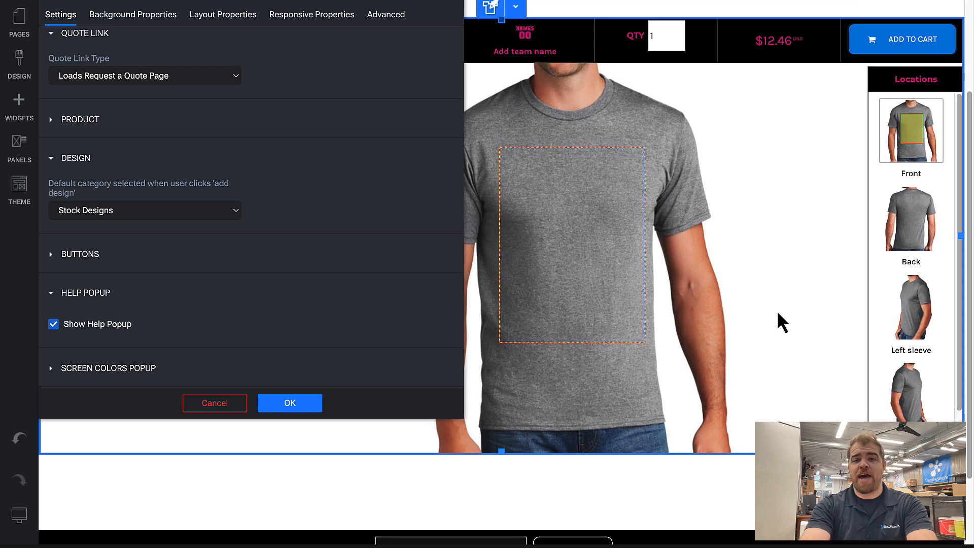
scroll(777, 310, "up", 3)
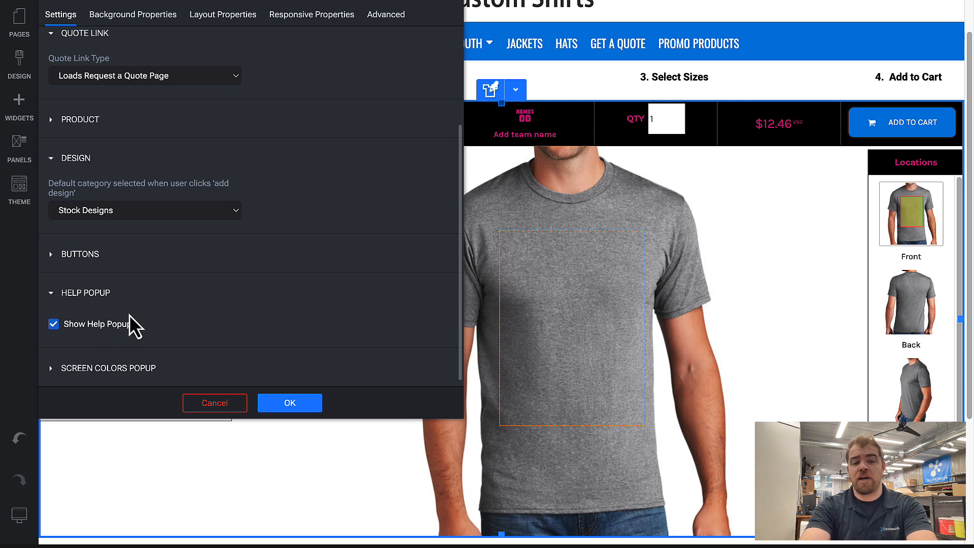
left_click(53, 323)
Try overriding the Screen Colors popup's default content, review its text fields, and turn the override back off
left_click(109, 370)
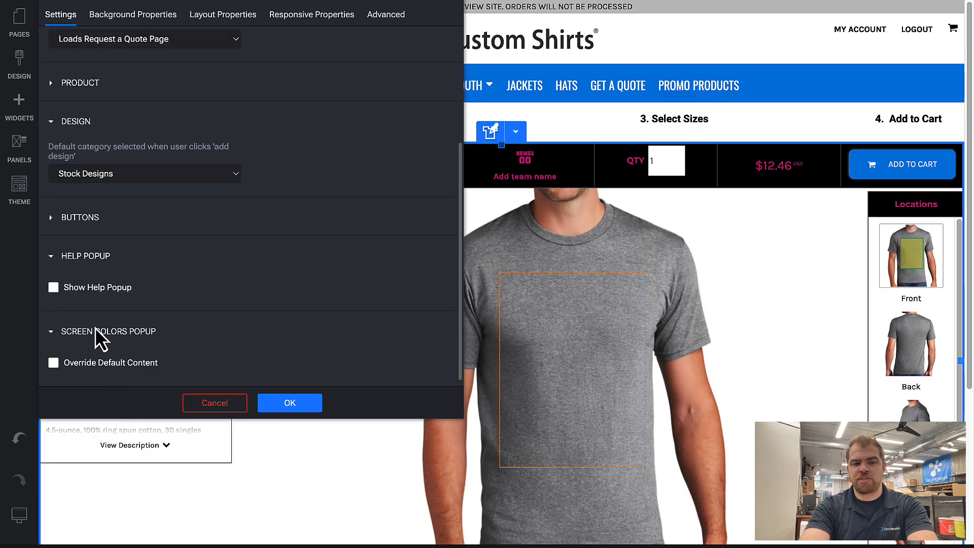
left_click(96, 362)
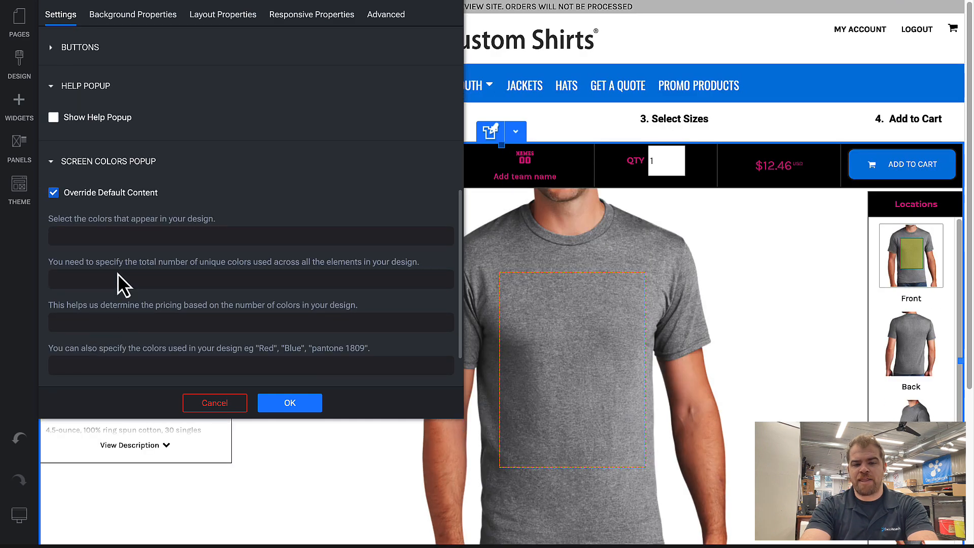
scroll(589, 388, "down", 2)
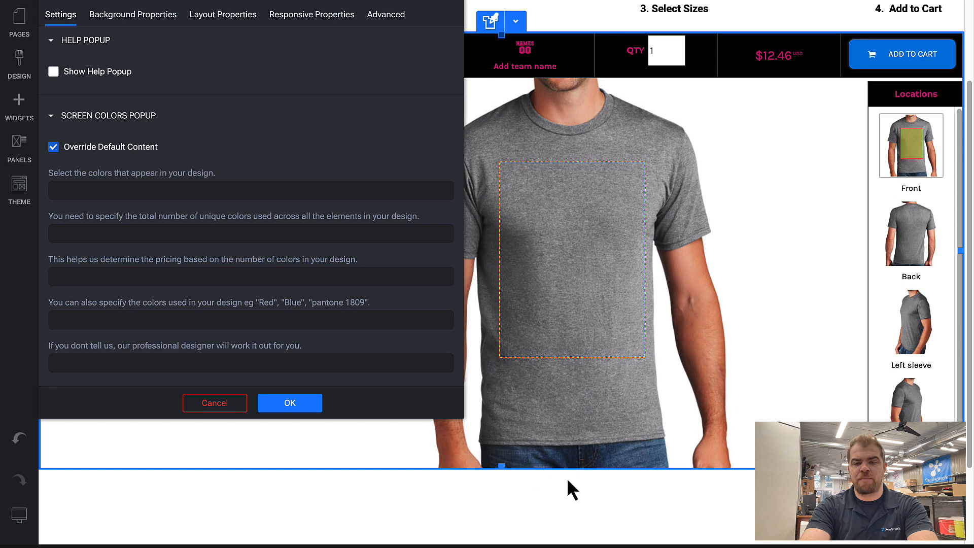
scroll(613, 326, "up", 2)
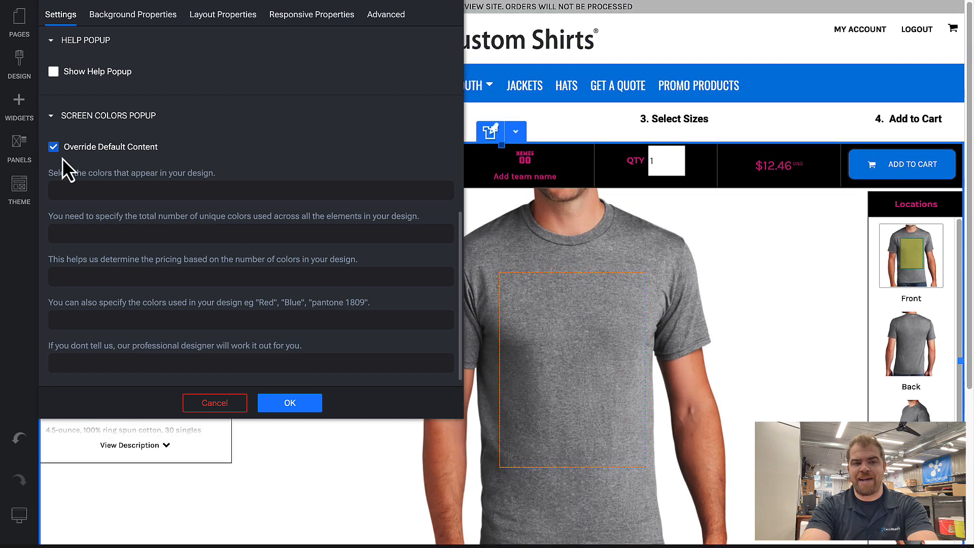
left_click(85, 150)
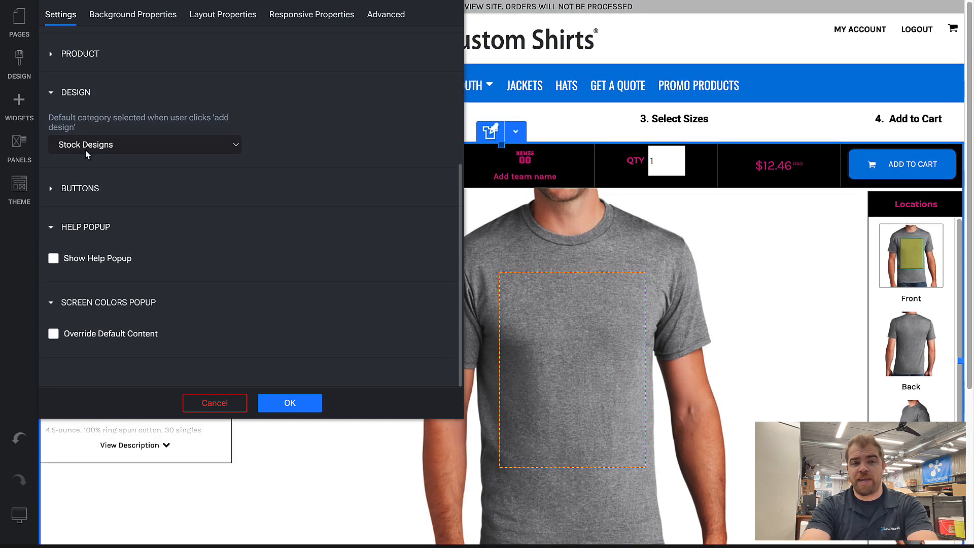
Collapse the Design and Quote Link sections and save the designer widget's settings
scroll(86, 154, "up", 2)
left_click(63, 201)
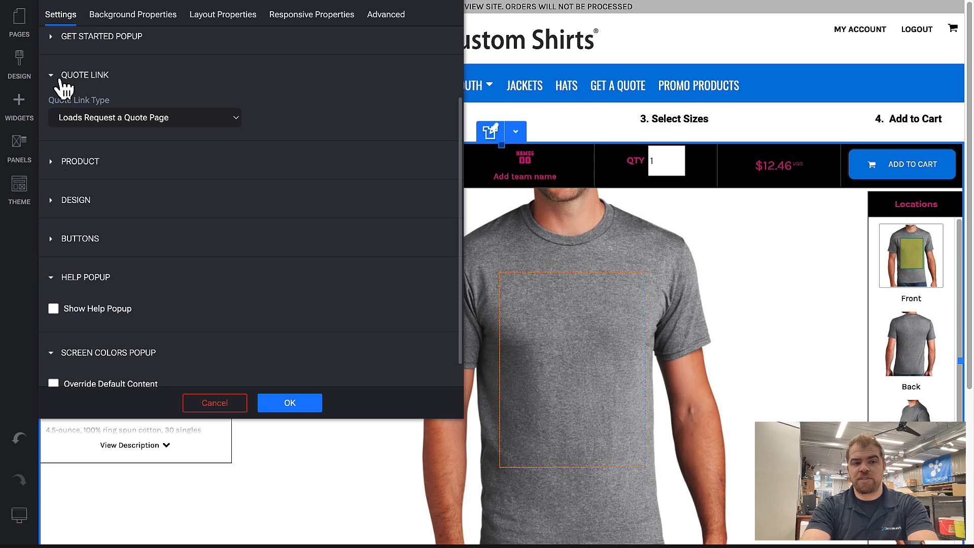
left_click(60, 81)
left_click(290, 403)
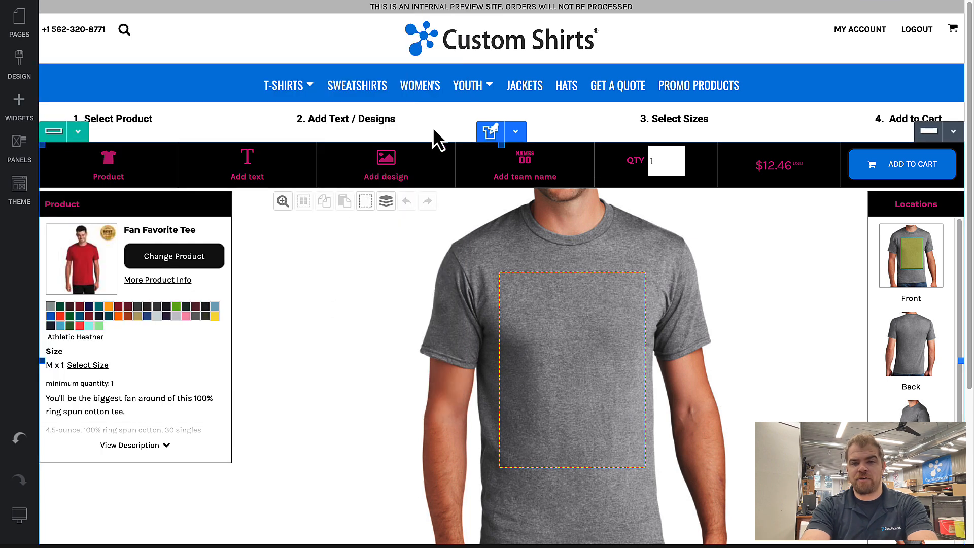
Review the designer colors in the style editor, and reopen the designer widget's settings and cancel out of them
left_click(22, 81)
left_click(125, 92)
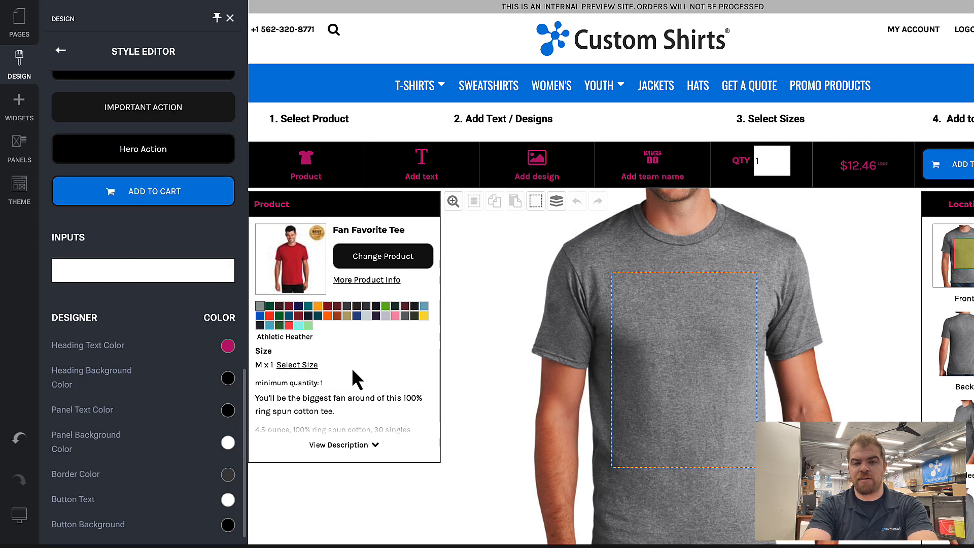
left_click(476, 307)
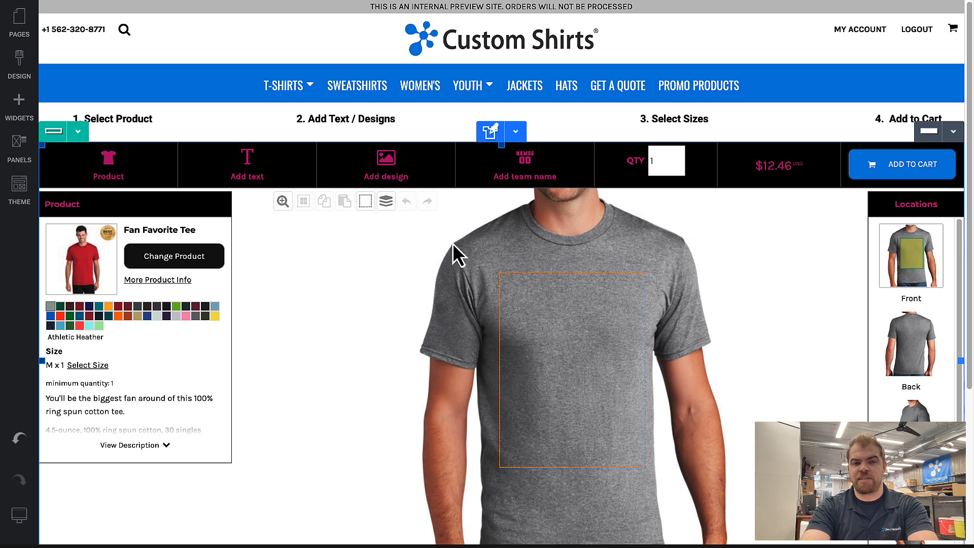
double_click(376, 243)
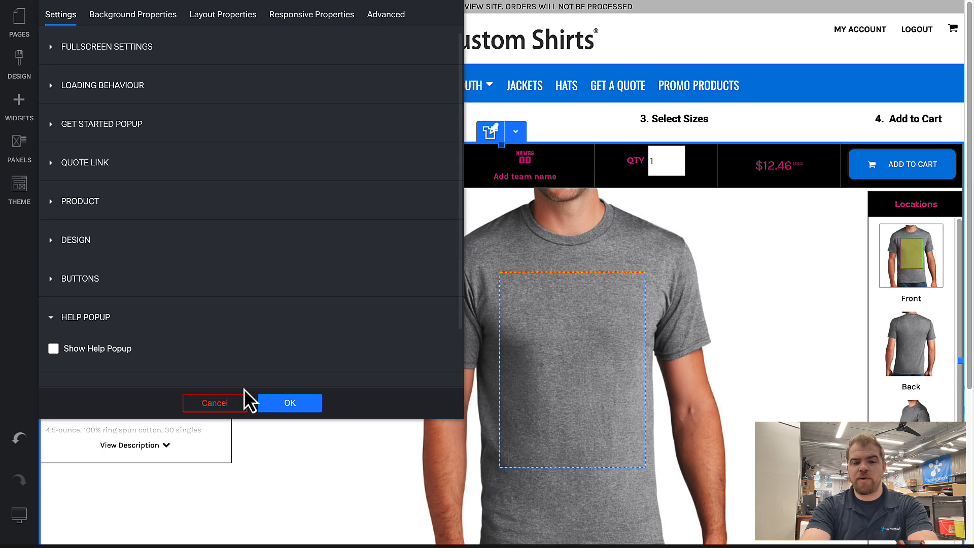
left_click(214, 403)
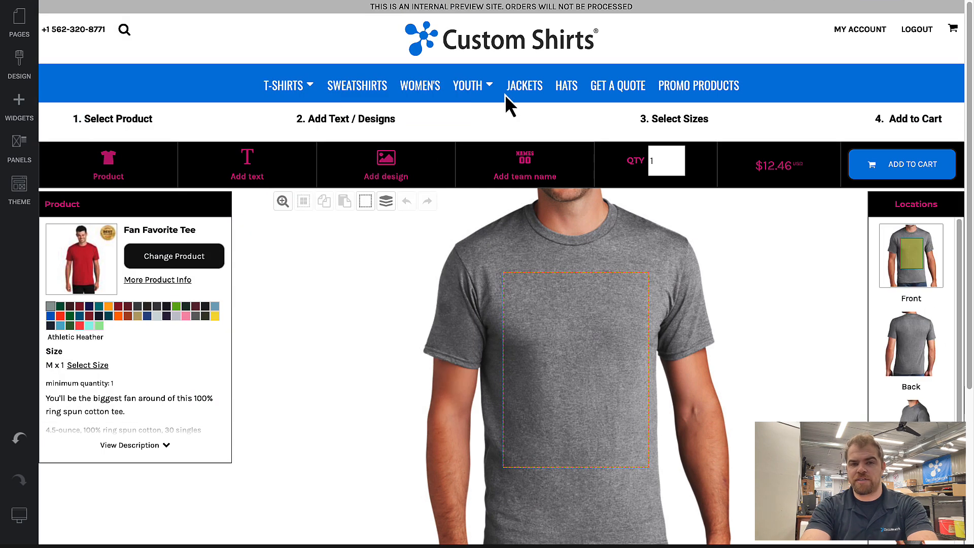